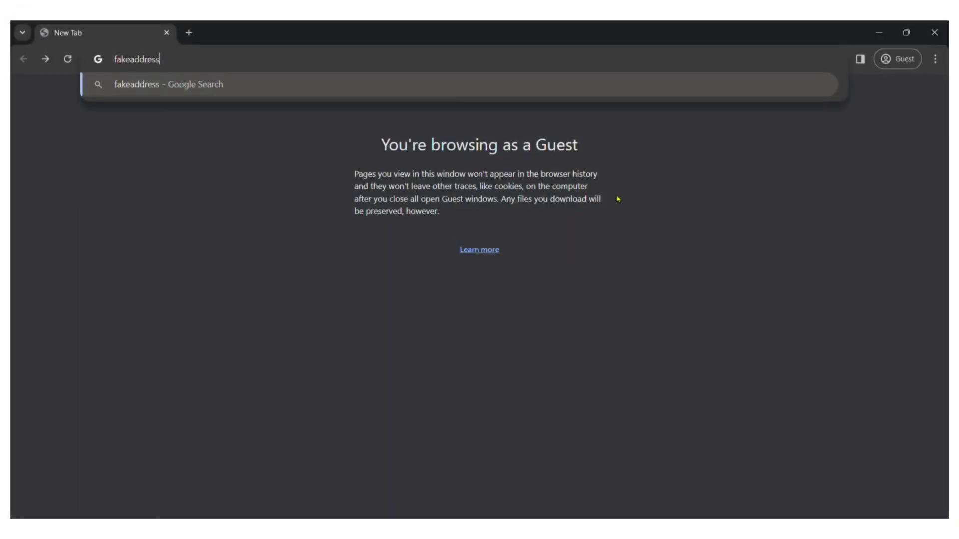
{"action": "type", "text": "enerator."}
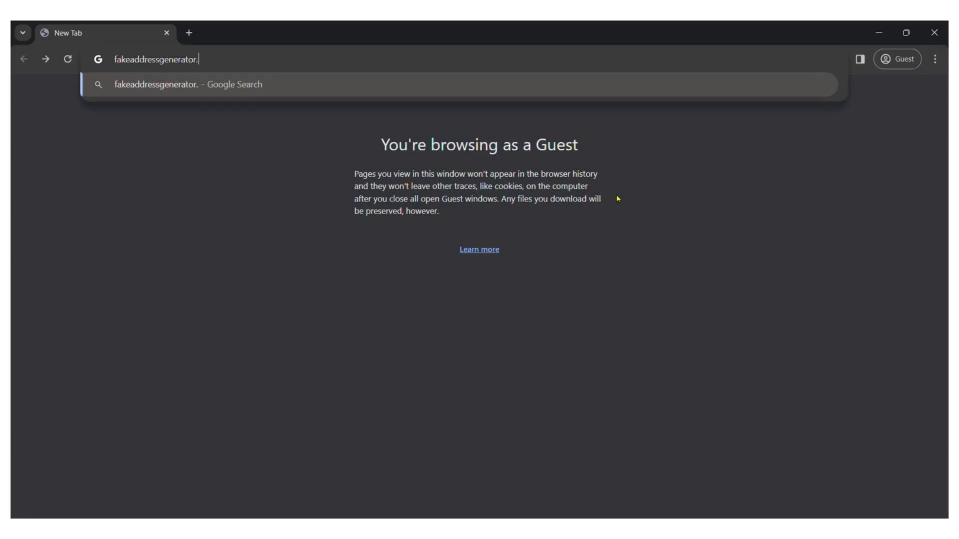
{"action": "type", "text": "com"}
Load fakeaddressgenerator.com in Chrome
{"action": "key", "text": "Return"}
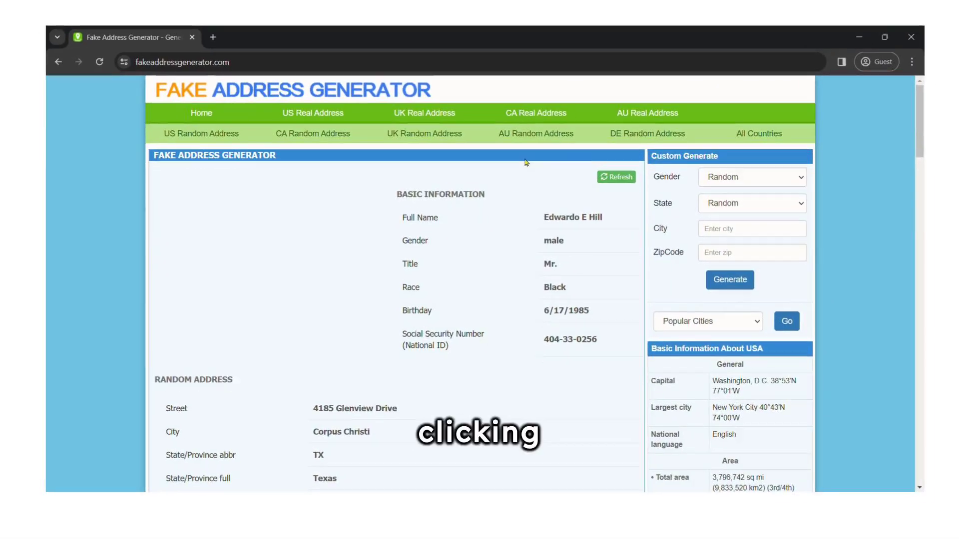
Jump to the site's All Countries list of address generators
{"action": "left_click", "coordinate": [775, 139]}
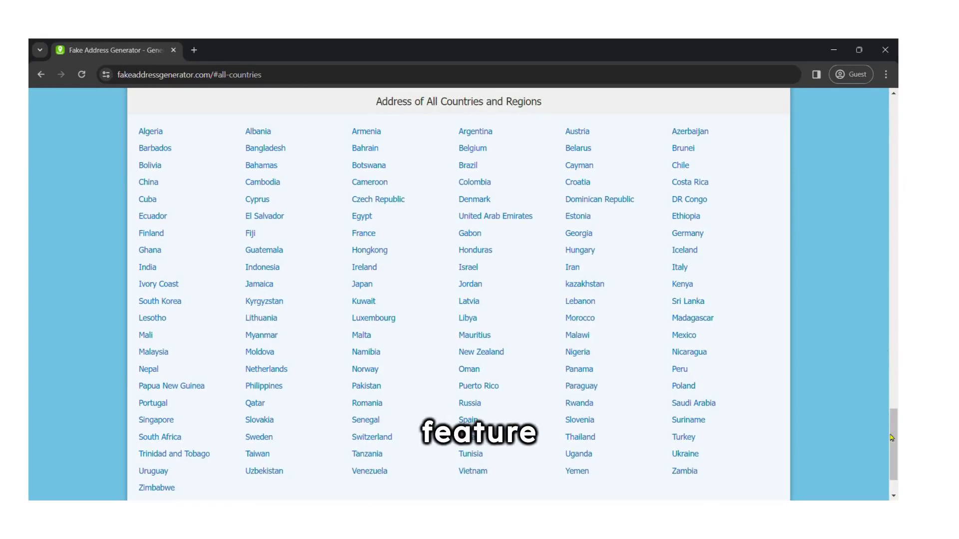
{"action": "left_click_drag", "start_coordinate": [894, 449], "coordinate": [861, 185]}
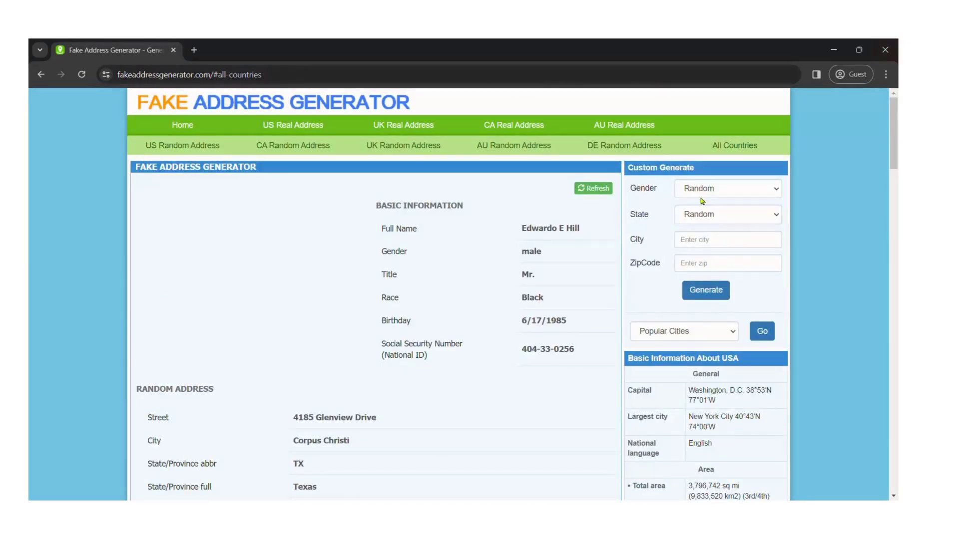
Generate a custom identity with Gender Male and State California
{"action": "left_click", "coordinate": [704, 217]}
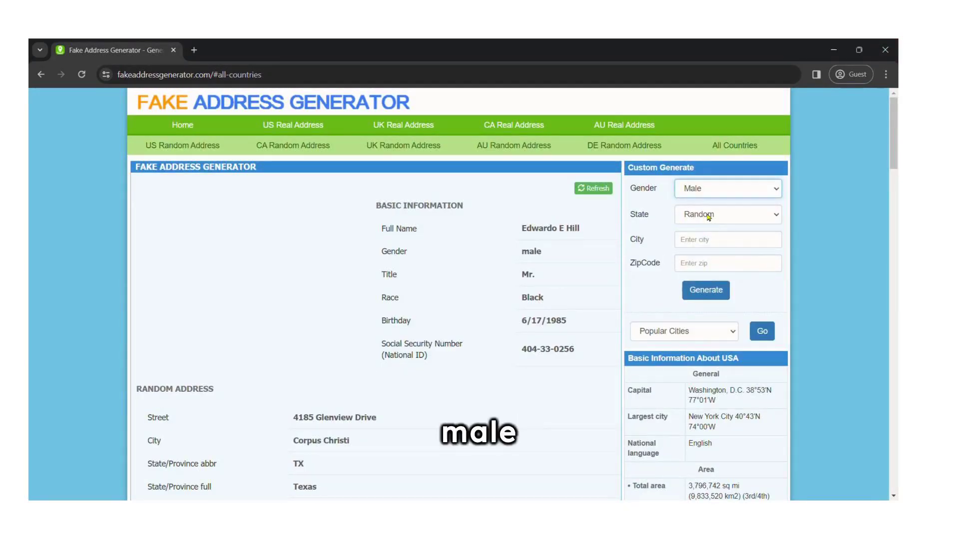
{"action": "left_click", "coordinate": [708, 217]}
{"action": "left_click", "coordinate": [704, 299]}
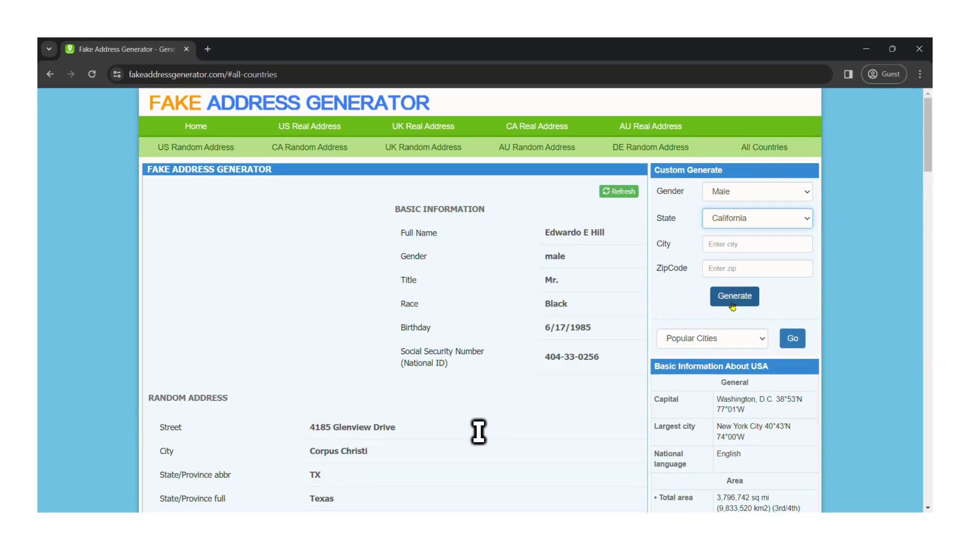
{"action": "left_click", "coordinate": [734, 298]}
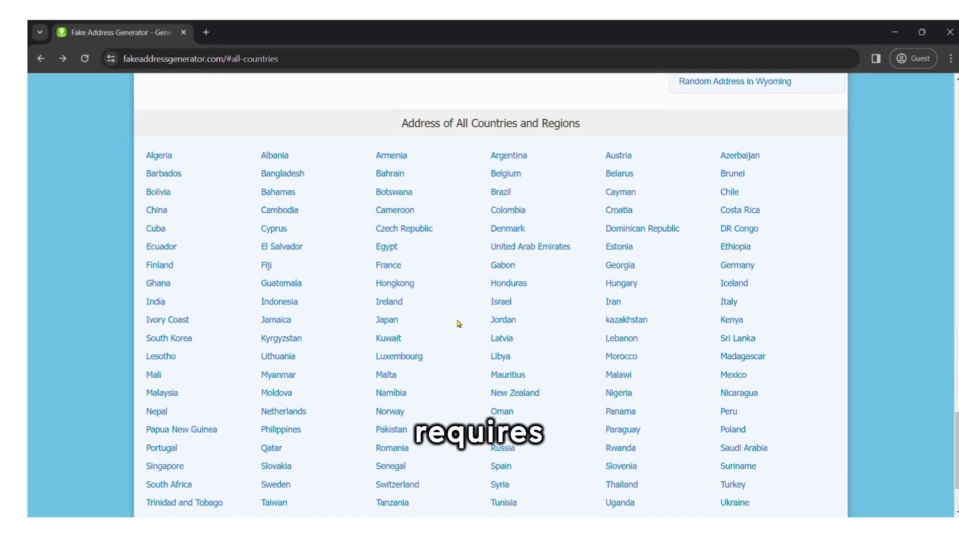
Find 'france' in the country list and open the France address generator
{"action": "key", "text": "ctrl+f"}
{"action": "type", "text": "france"}
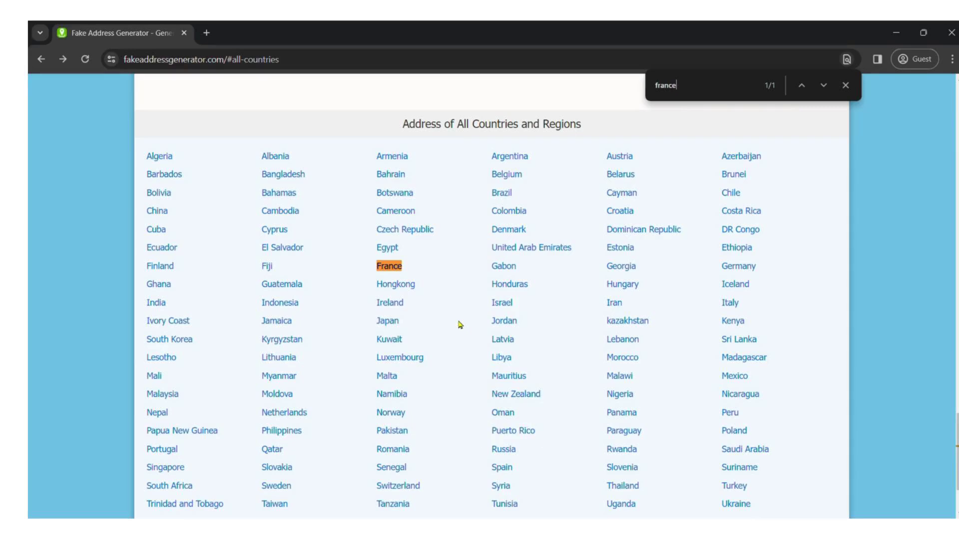
{"action": "left_click", "coordinate": [380, 270]}
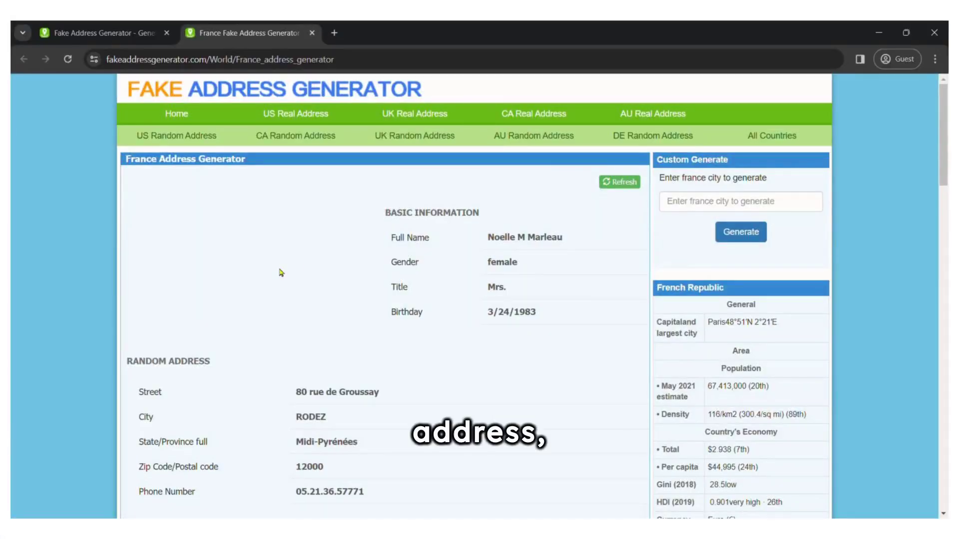
{"action": "scroll", "coordinate": [252, 216], "scroll_direction": "down", "scroll_amount": 1}
{"action": "mouse_move", "coordinate": [296, 331]}
{"action": "left_mouse_down"}
{"action": "mouse_move", "coordinate": [374, 330]}
{"action": "mouse_move", "coordinate": [450, 32]}
{"action": "left_mouse_up"}
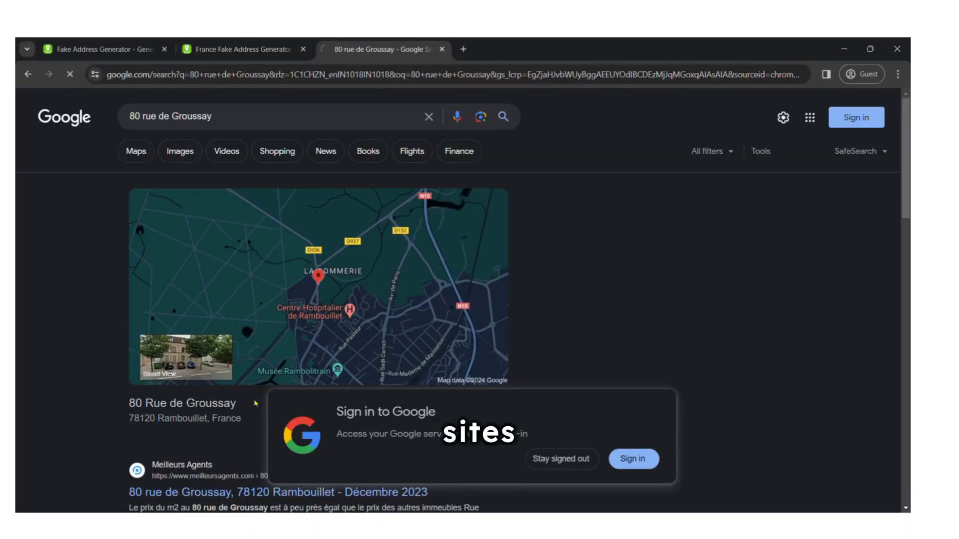
{"action": "left_click", "coordinate": [227, 377]}
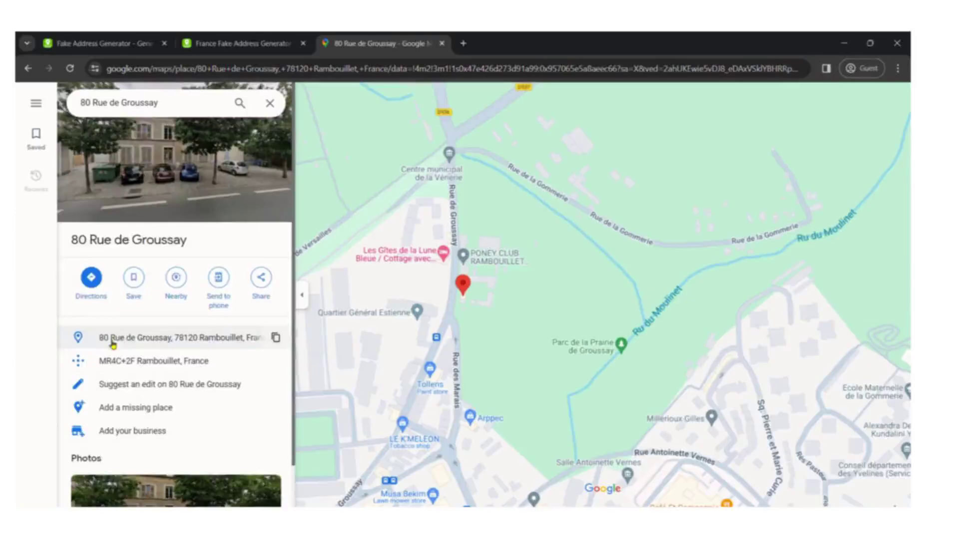